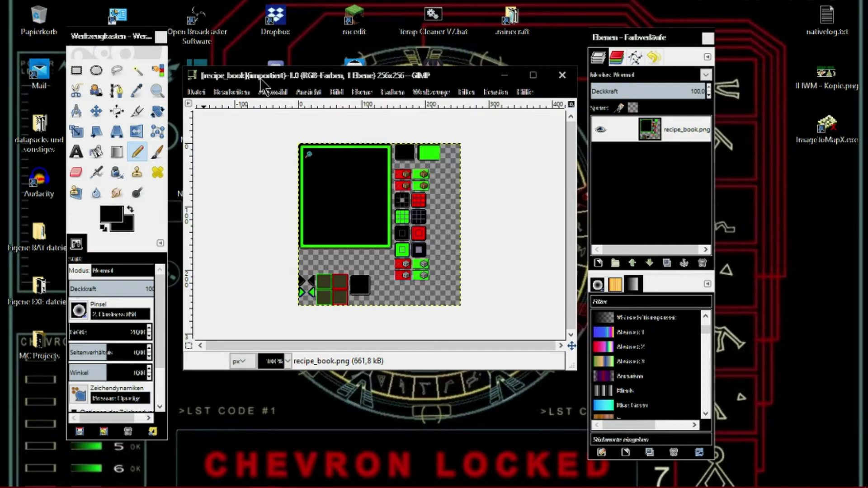
- Bring the recipe_book.png image window into focus
click(261, 80)
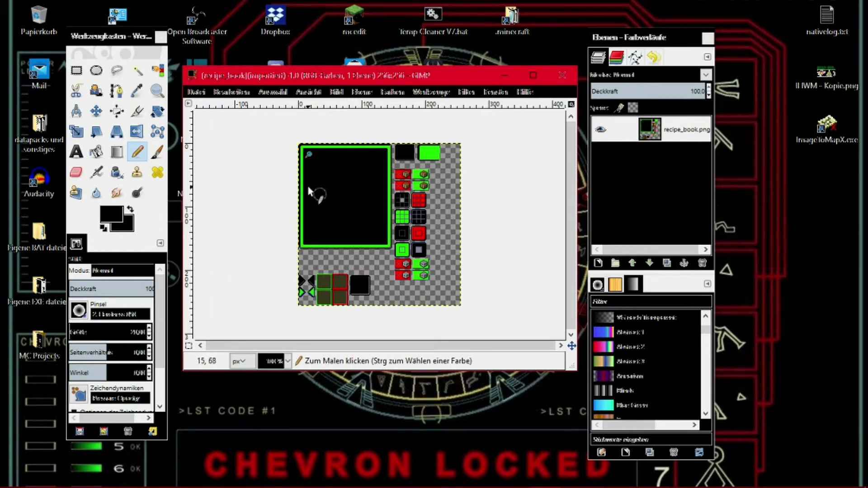
- Zoom in on the recipe_book texture with Ctrl+scroll
ctrl+scroll(320, 174, up, 1)
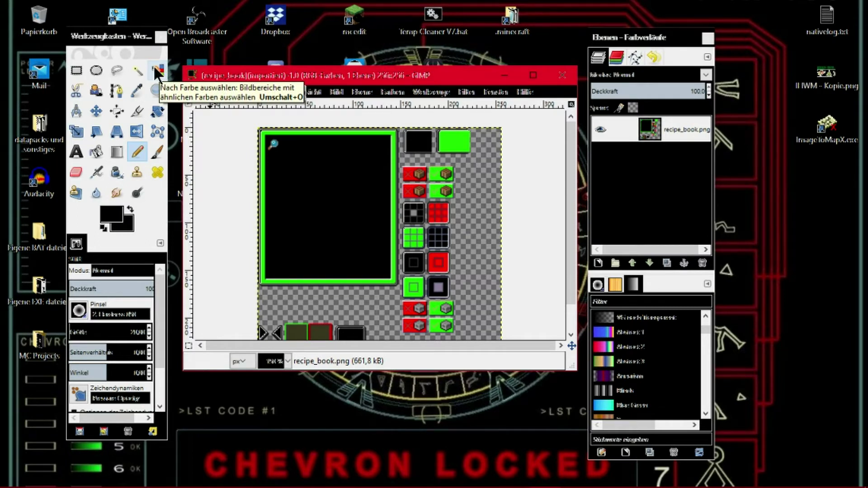
- With Select by Color on the recipe_book.png layer, select every black area, including the panel interior
click(158, 72)
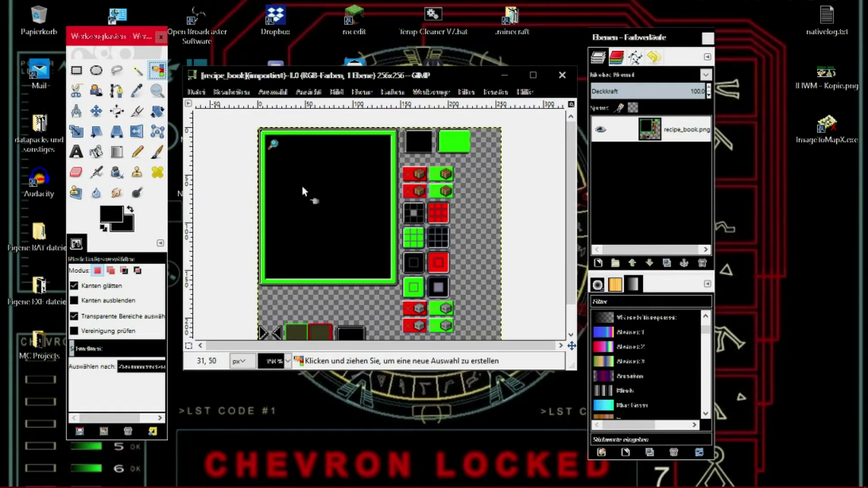
click(642, 179)
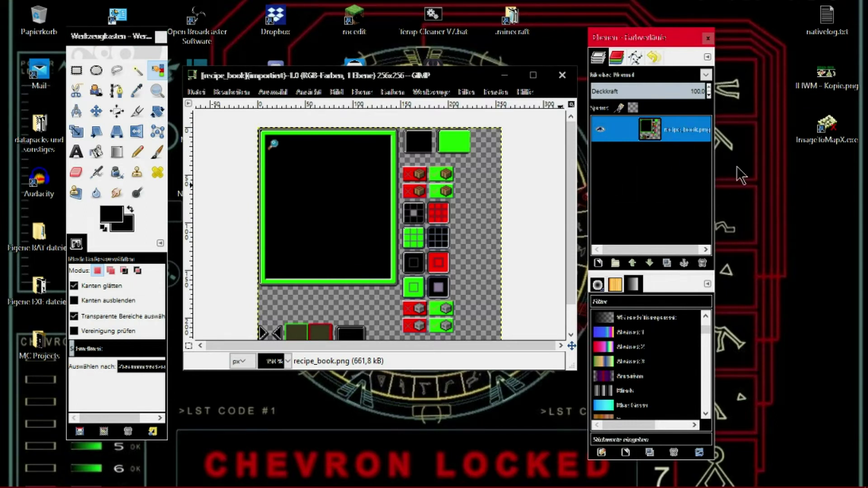
click(293, 83)
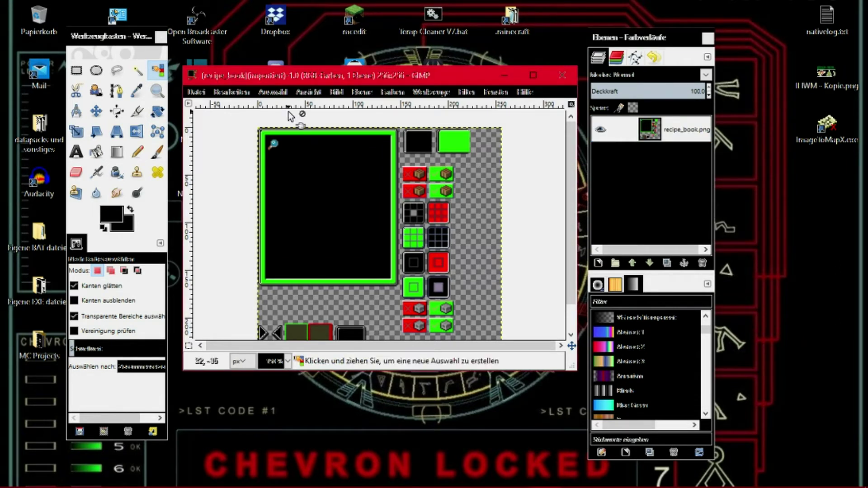
click(310, 177)
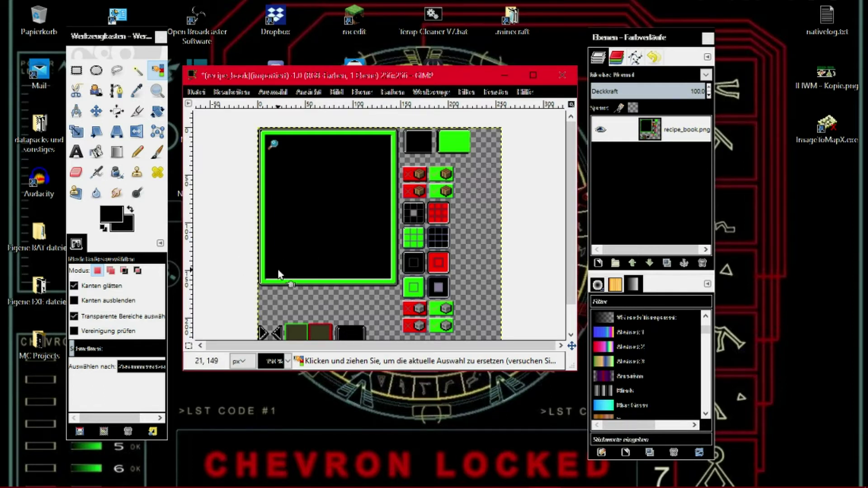
ctrl+scroll(279, 273, up, 2)
ctrl+scroll(279, 274, up, 2)
scroll(284, 295, down, 2)
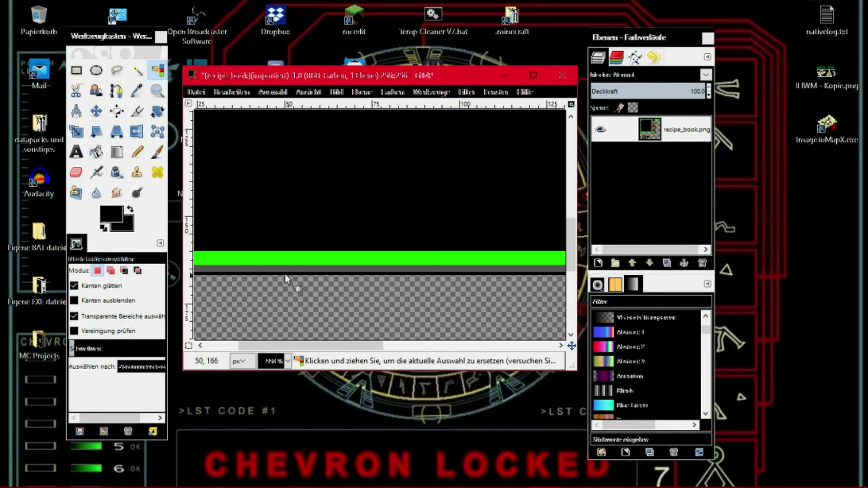
key(ctrl)
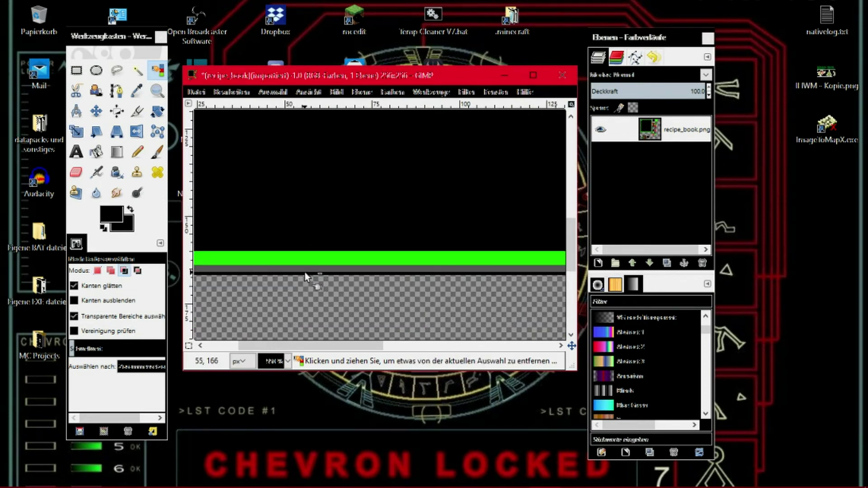
ctrl+scroll(304, 273, down, 2)
ctrl+scroll(304, 272, down, 1)
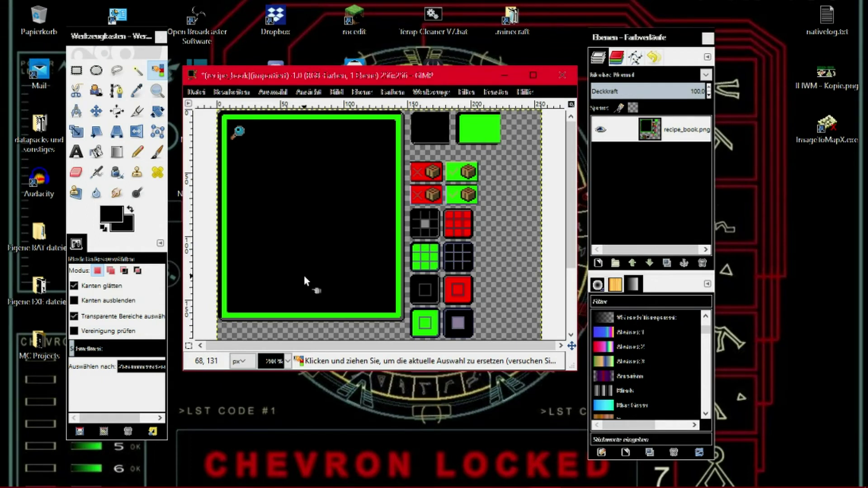
- Delete the selected black pixels to transparency, then scroll around to inspect the result
key(Delete)
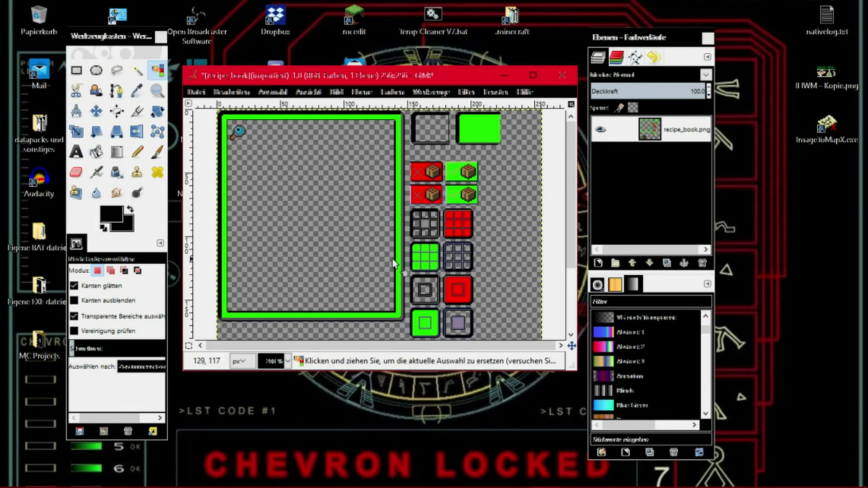
scroll(280, 227, down, 5)
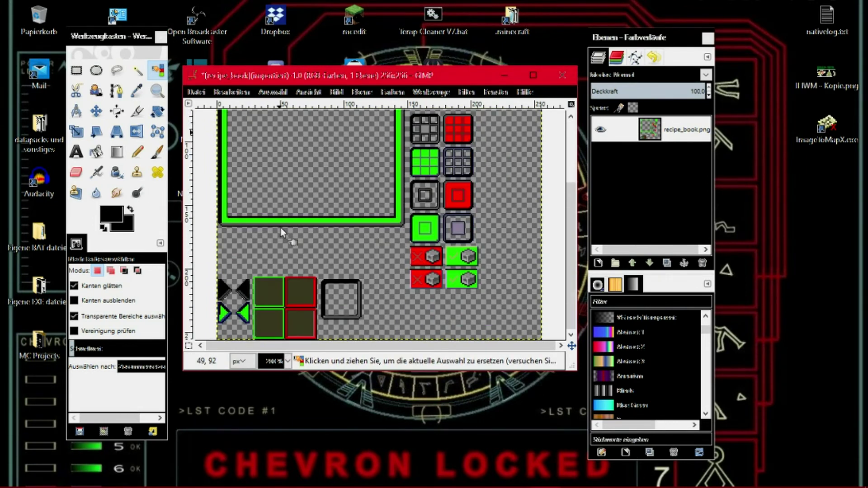
scroll(278, 225, up, 3)
scroll(302, 256, down, 3)
scroll(281, 237, up, 5)
scroll(275, 237, down, 3)
scroll(275, 238, up, 3)
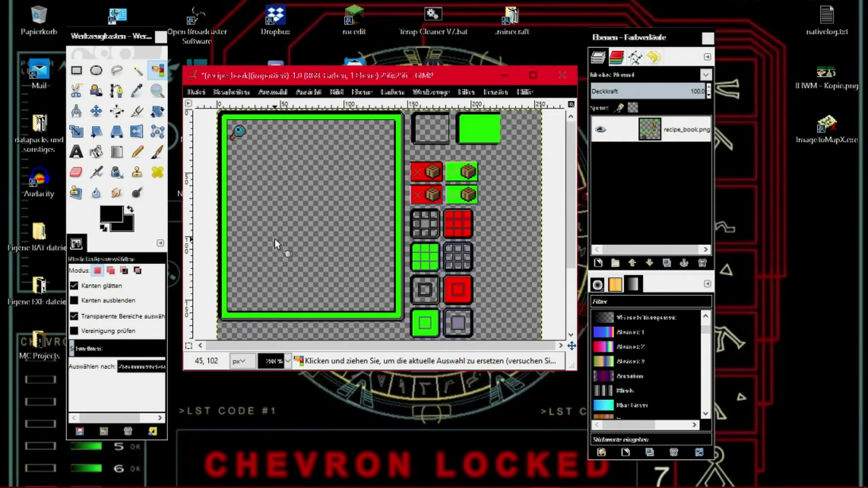
scroll(275, 238, up, 3)
scroll(276, 240, down, 3)
scroll(294, 233, down, 1)
scroll(321, 223, down, 1)
scroll(355, 199, up, 1)
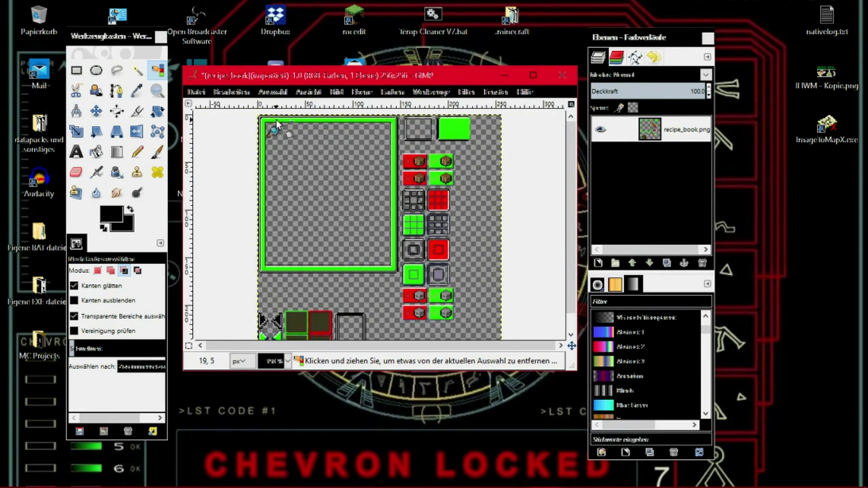
- Undo the deletion, restoring the black panel interior, top square and grids
key(ctrl+comma)
scroll(275, 125, down, 1)
scroll(275, 136, down, 1)
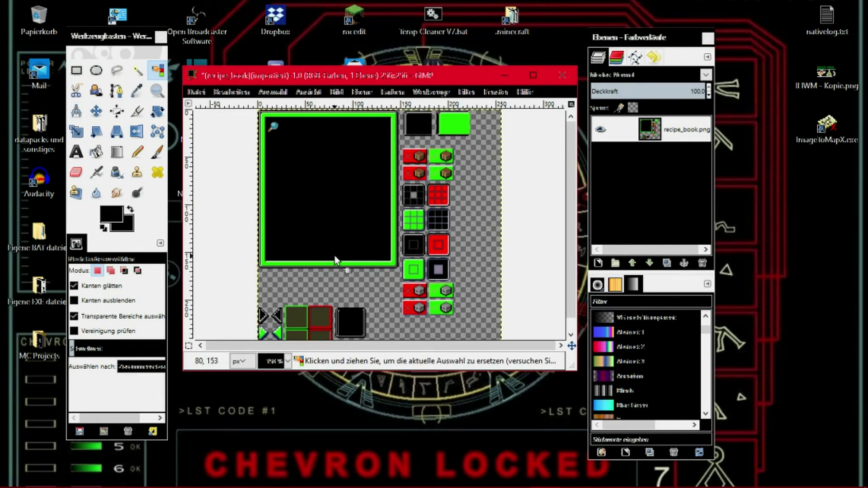